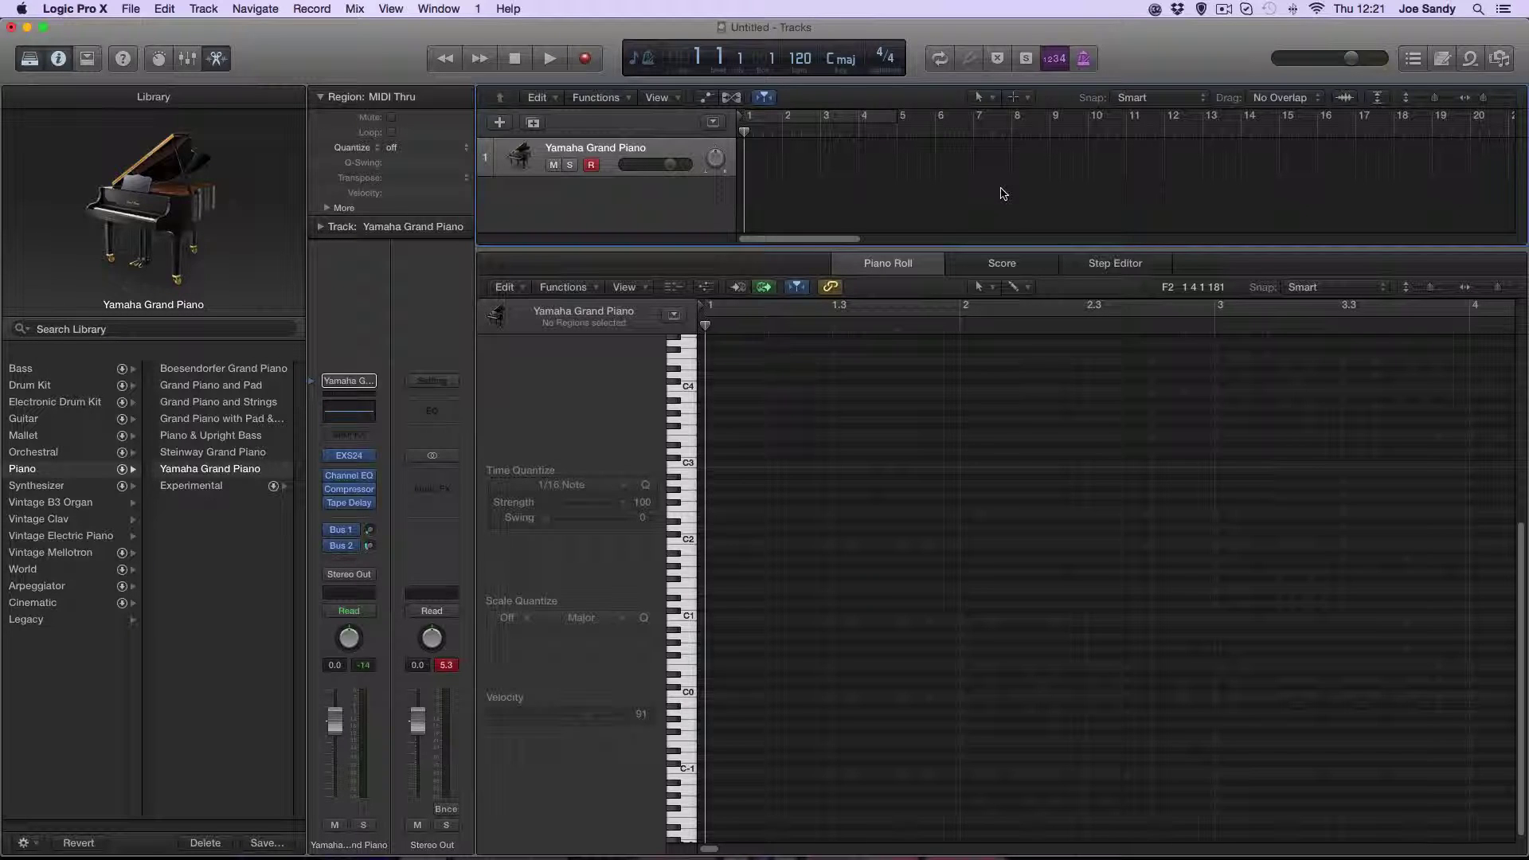
Start a new project from the File menu, closing the Untitled project without saving.
left_click(133, 10)
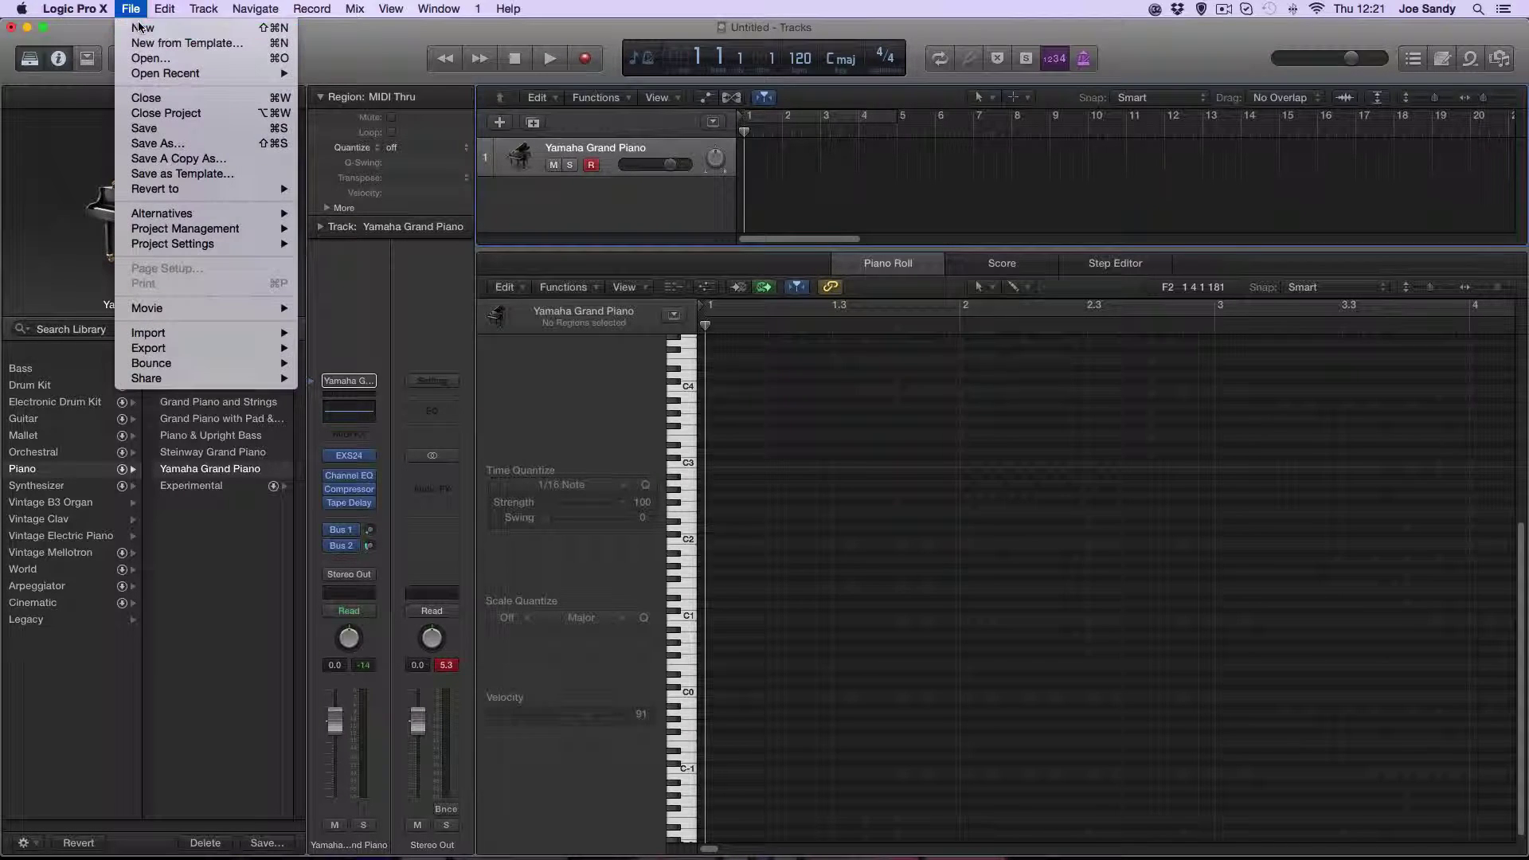
left_click(139, 28)
left_click(895, 297)
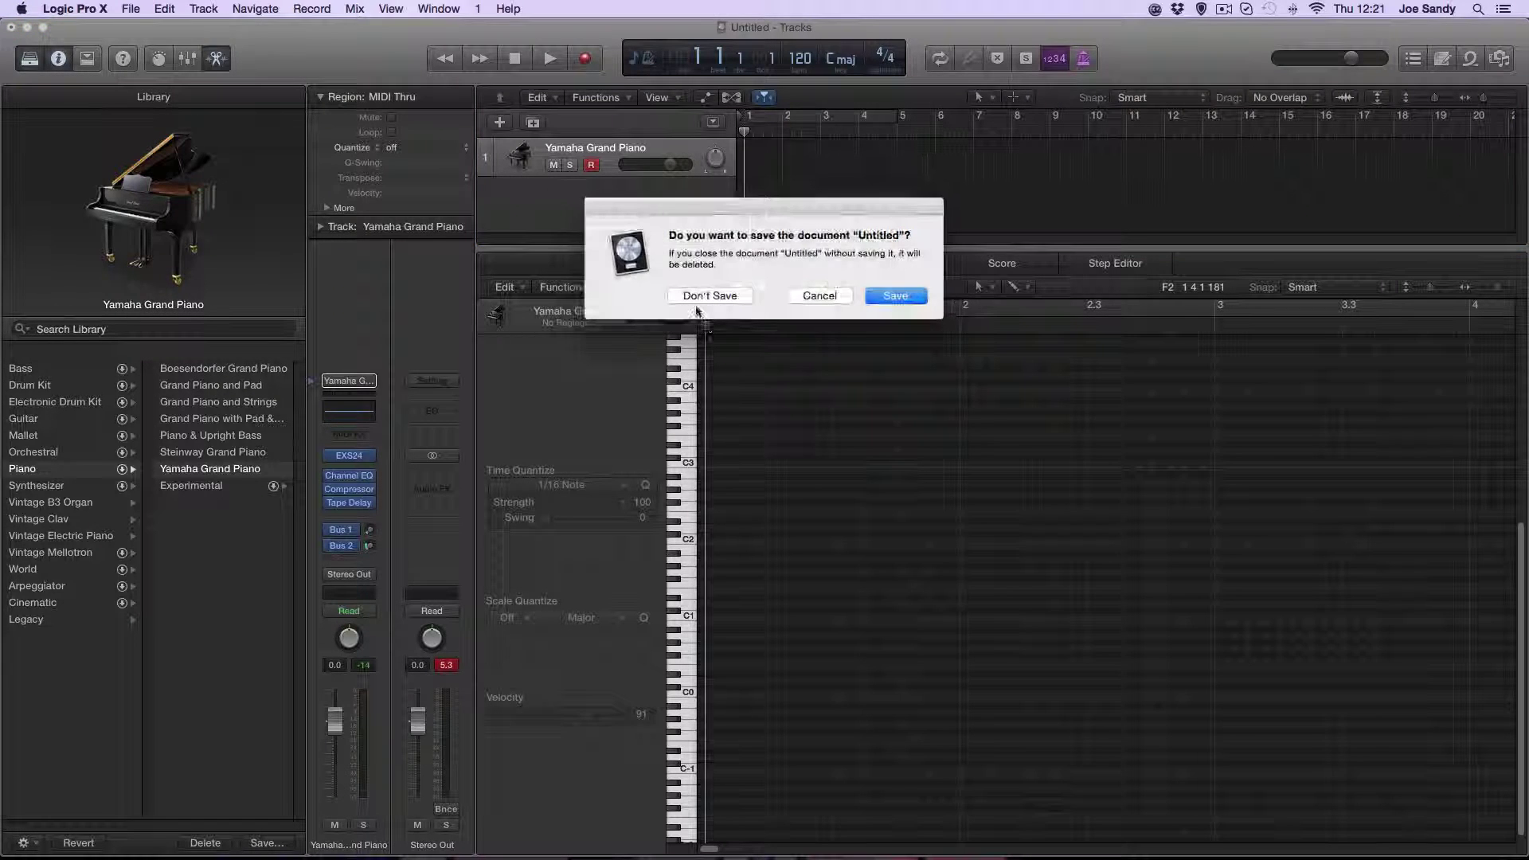
left_click(701, 297)
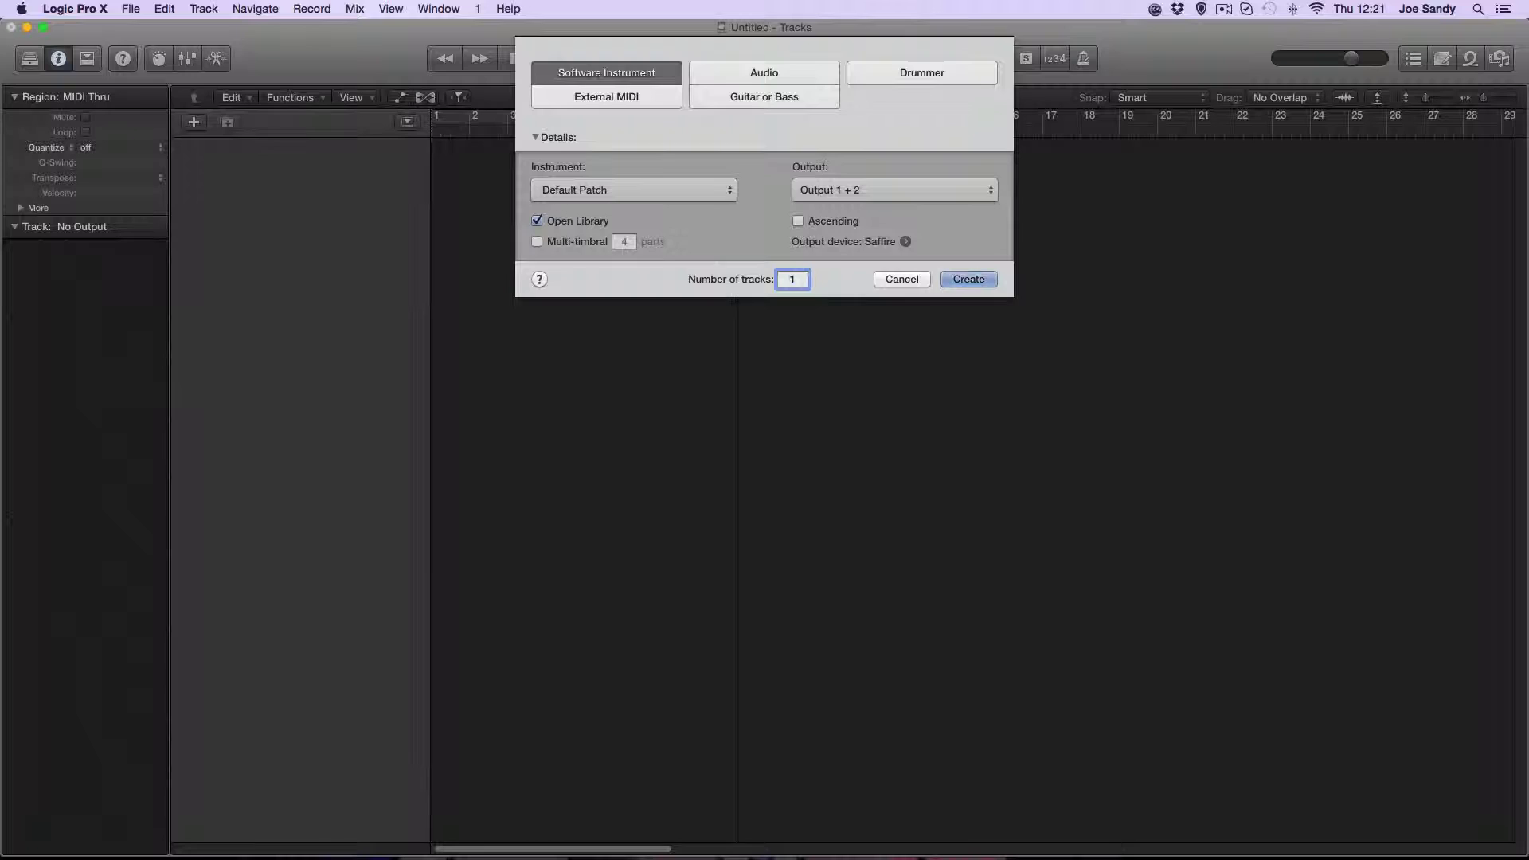
Create one Software Instrument track and load the Piano > Yamaha Grand Piano patch from the Library.
key("Return")
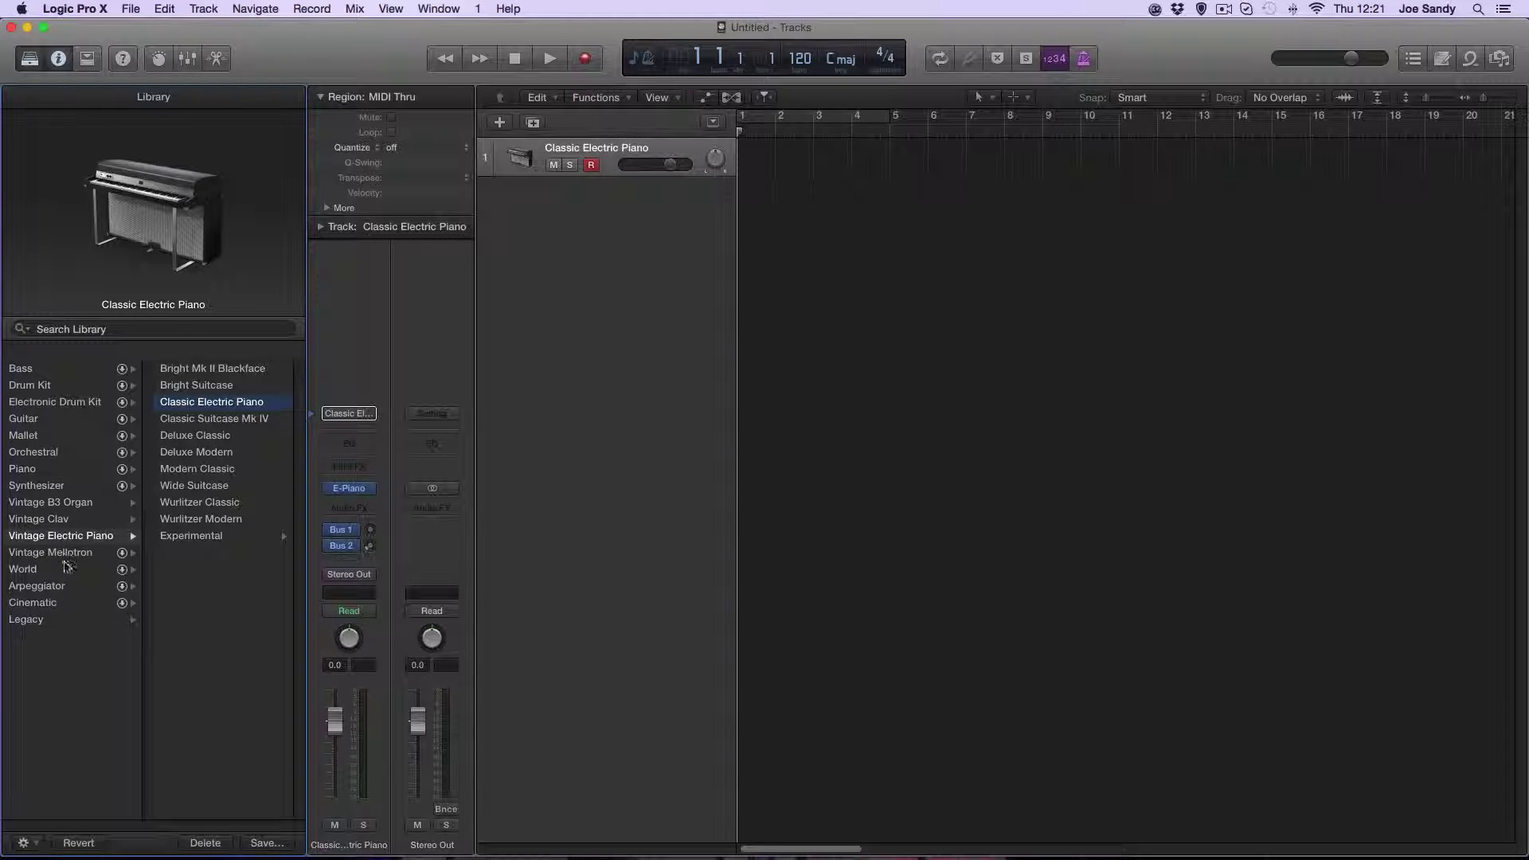
left_click(23, 469)
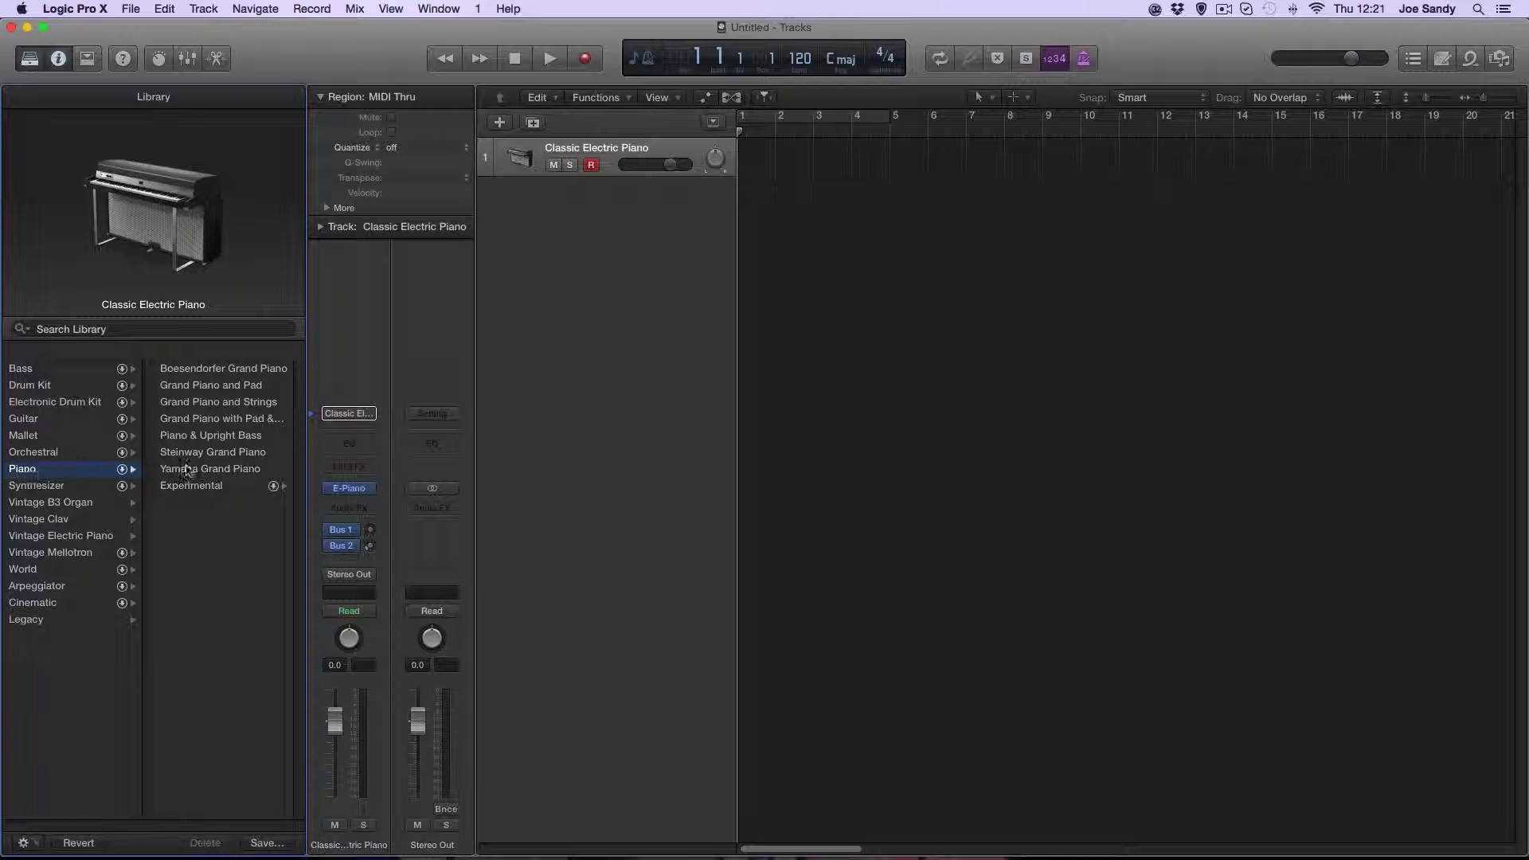
left_click(225, 470)
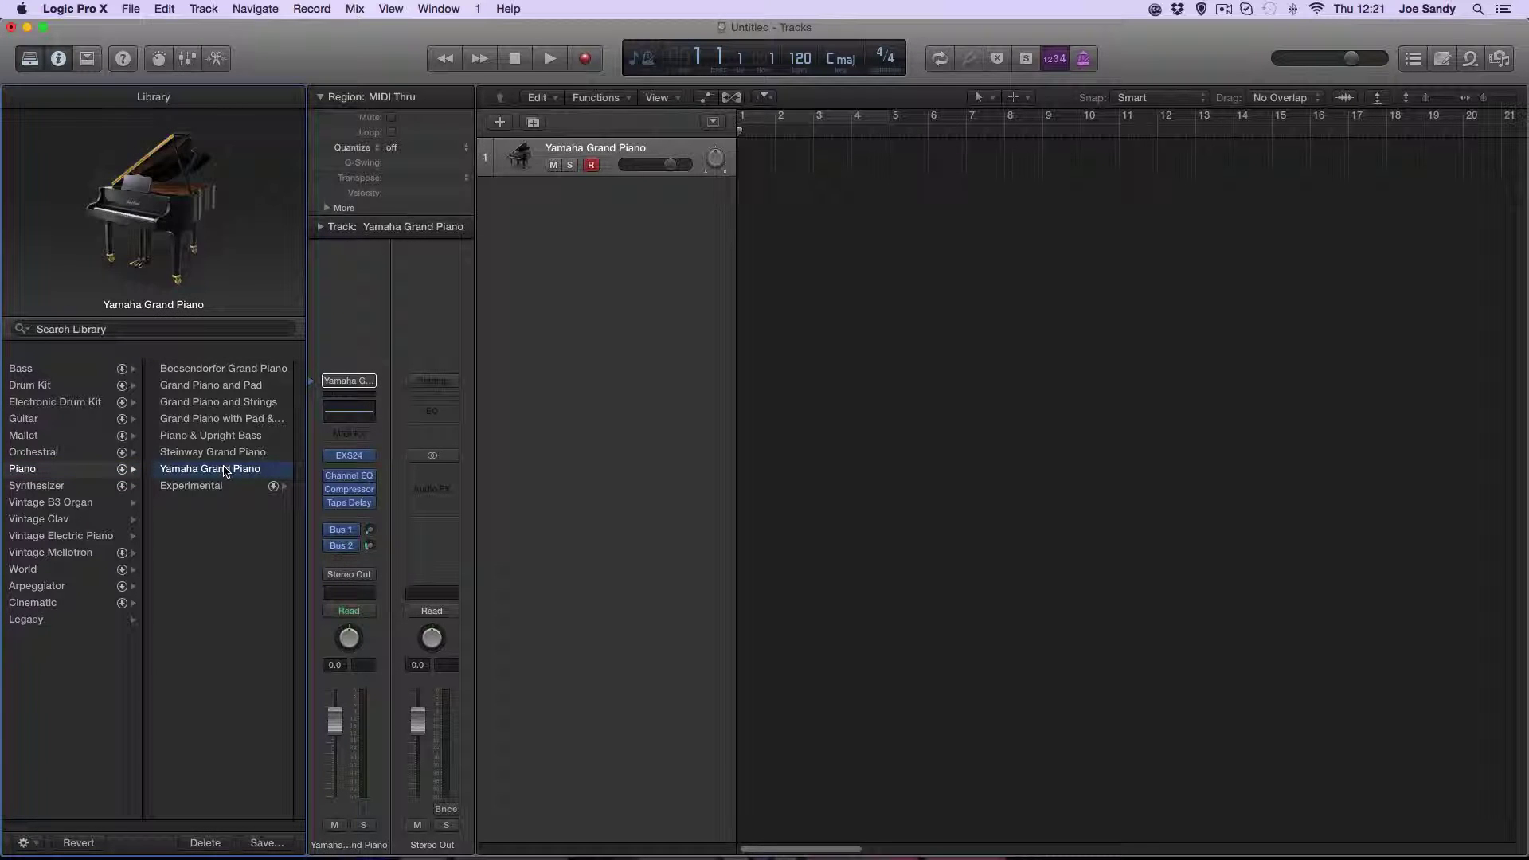
left_click(342, 545)
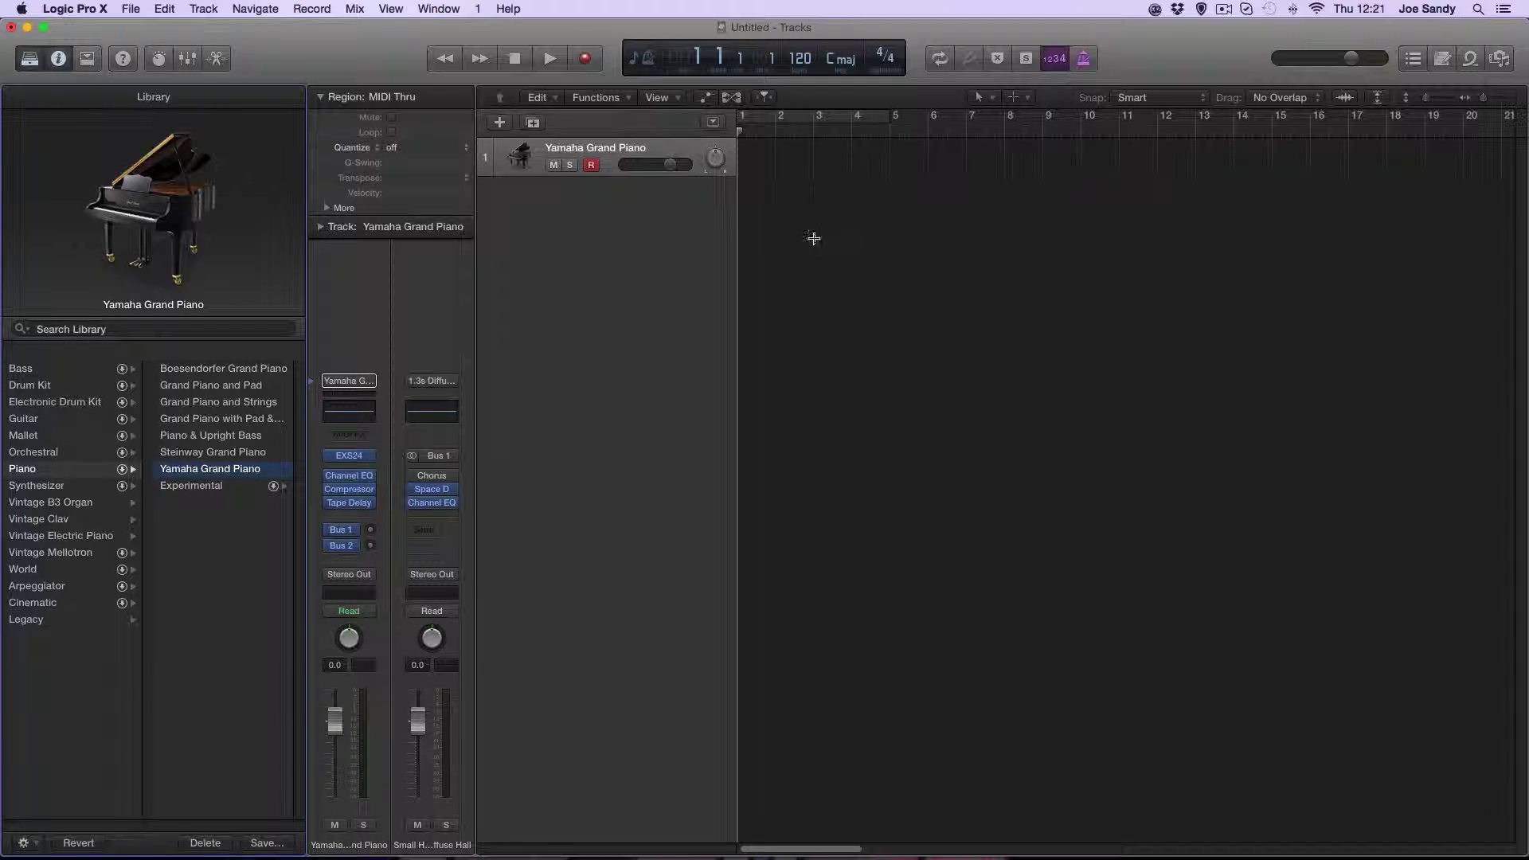
key("super+k")
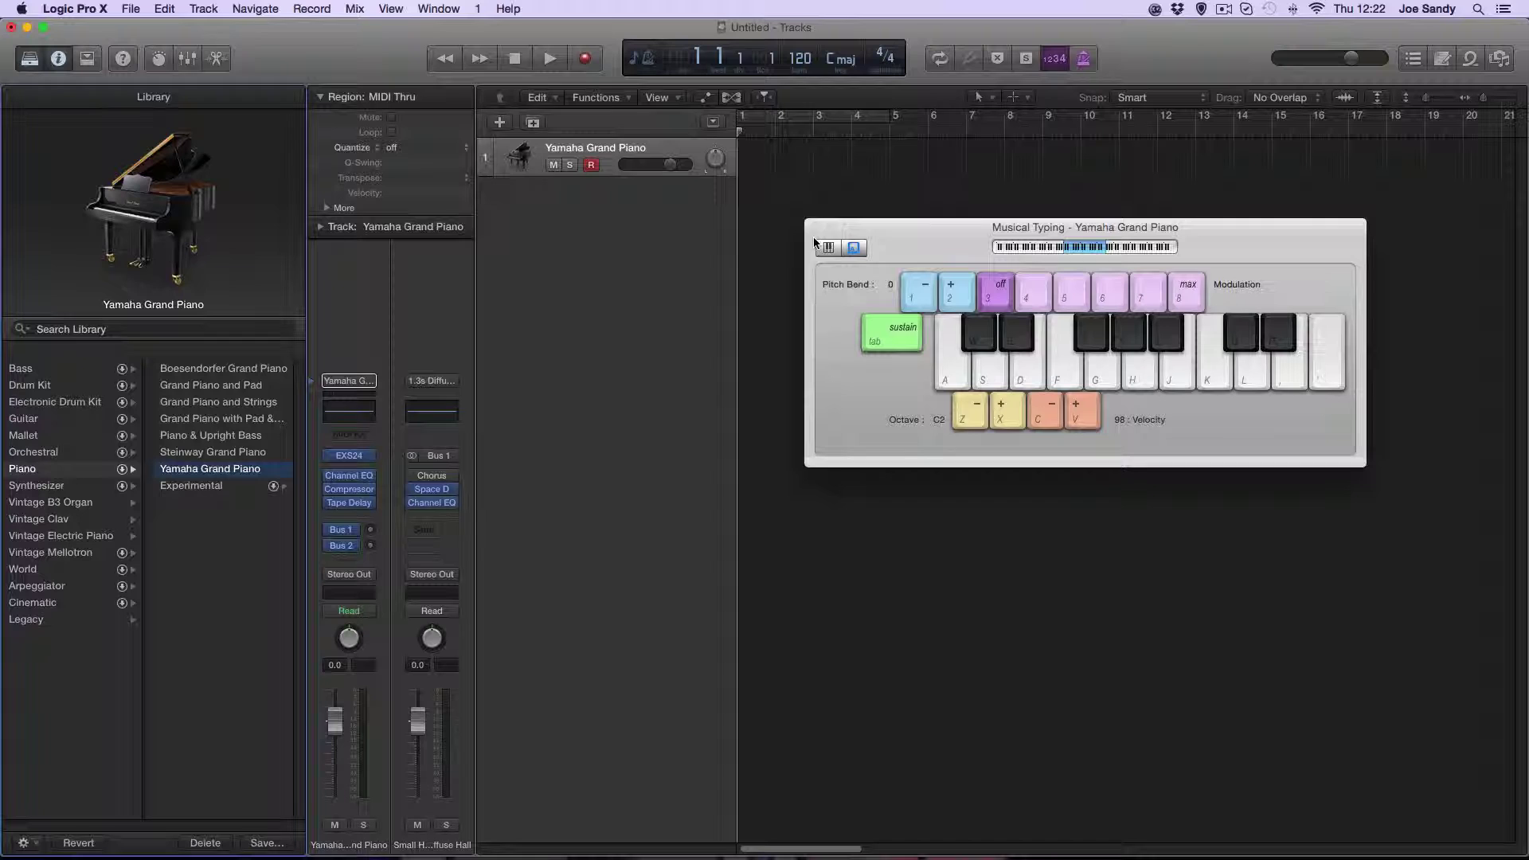
key("a")
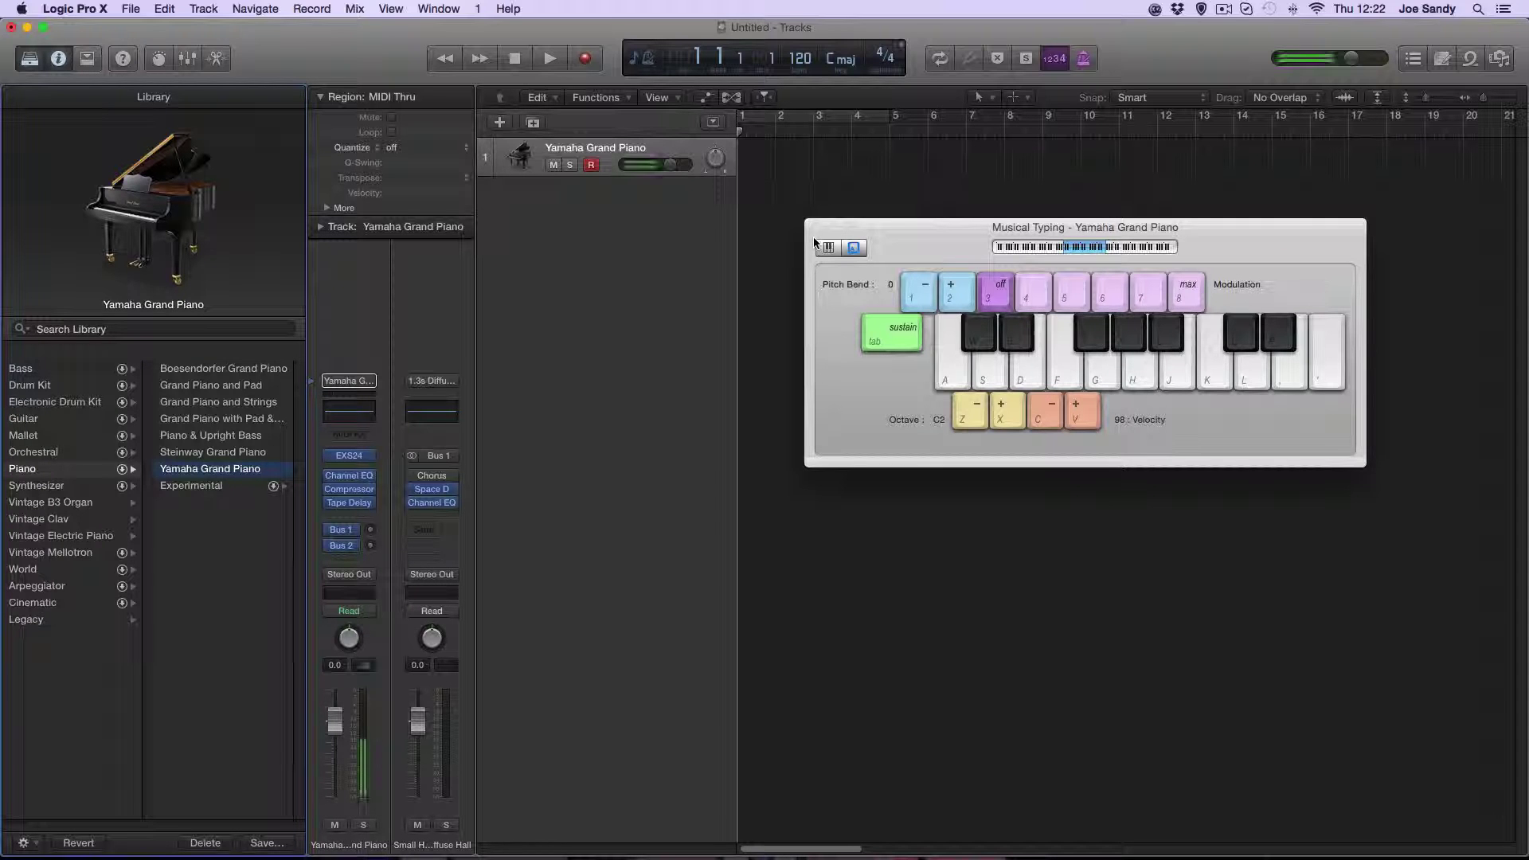
key("s")
key("a")
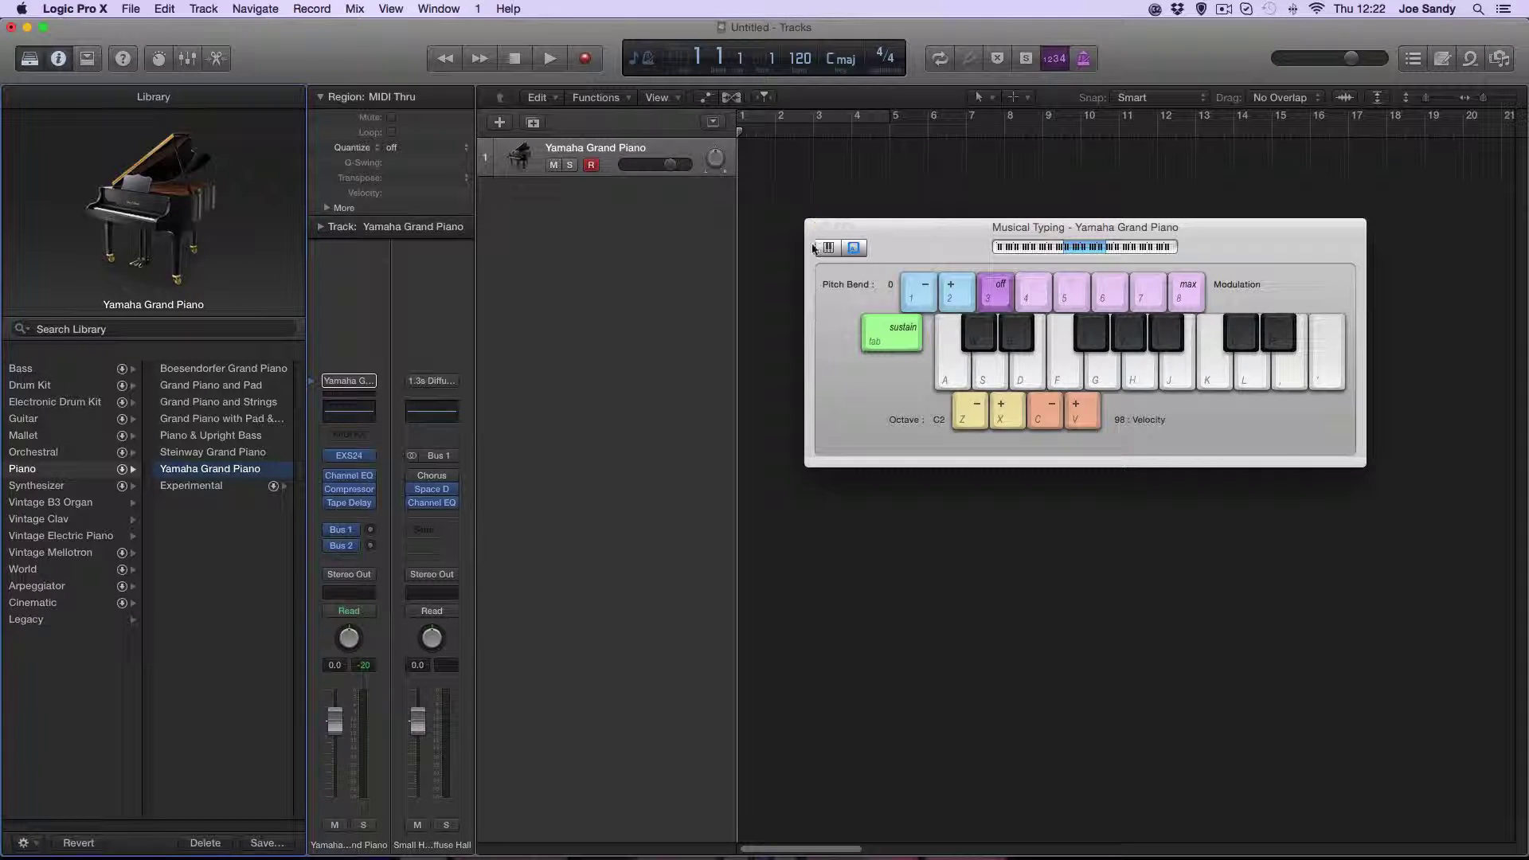
key("super+k")
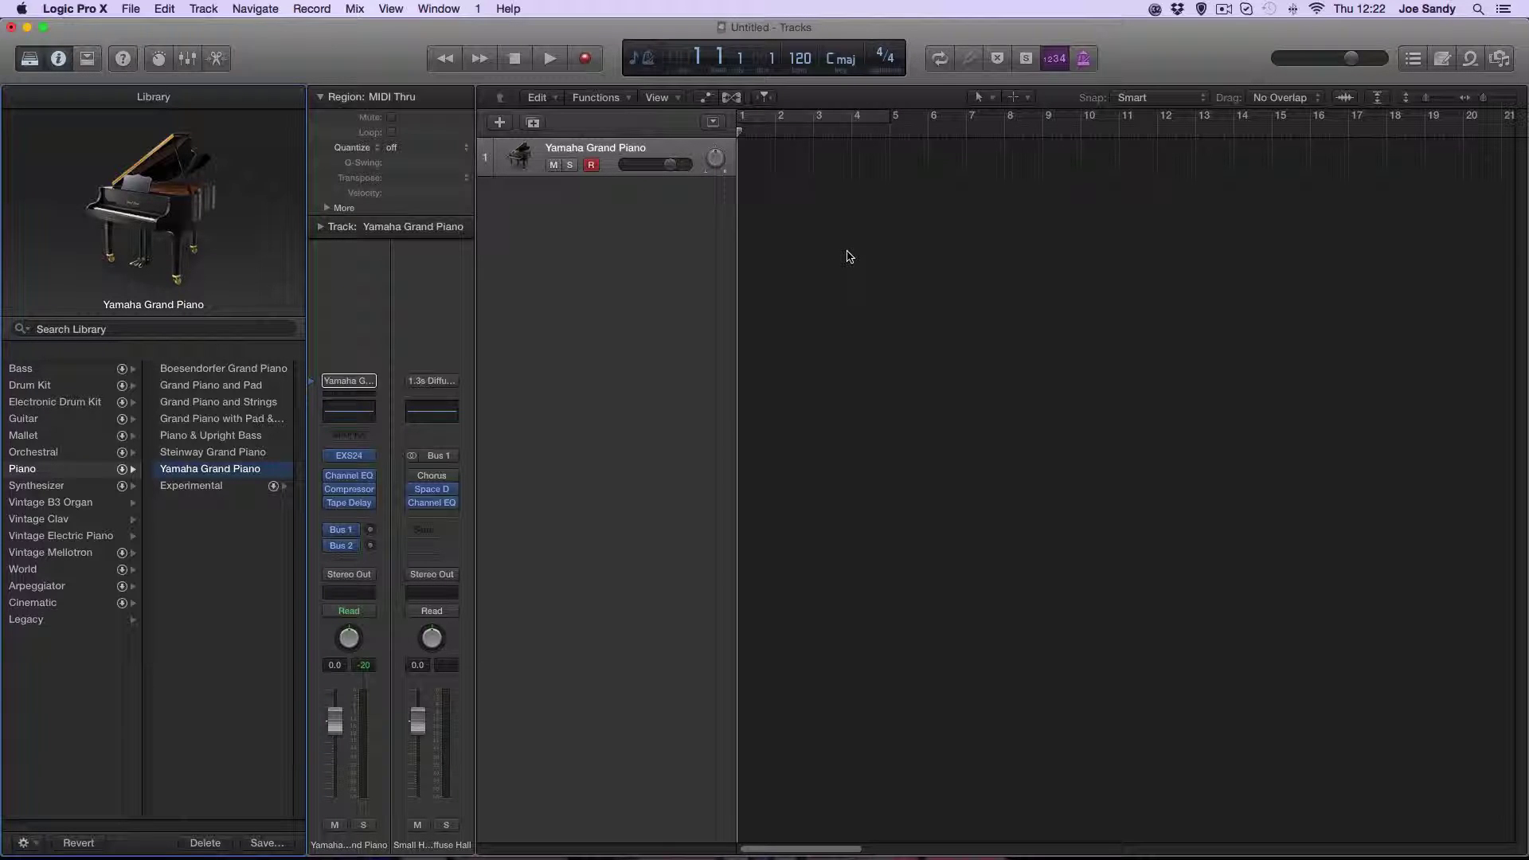
Create an empty MIDI region at bar 1 on the piano track and open it in the piano roll.
right_click(757, 163)
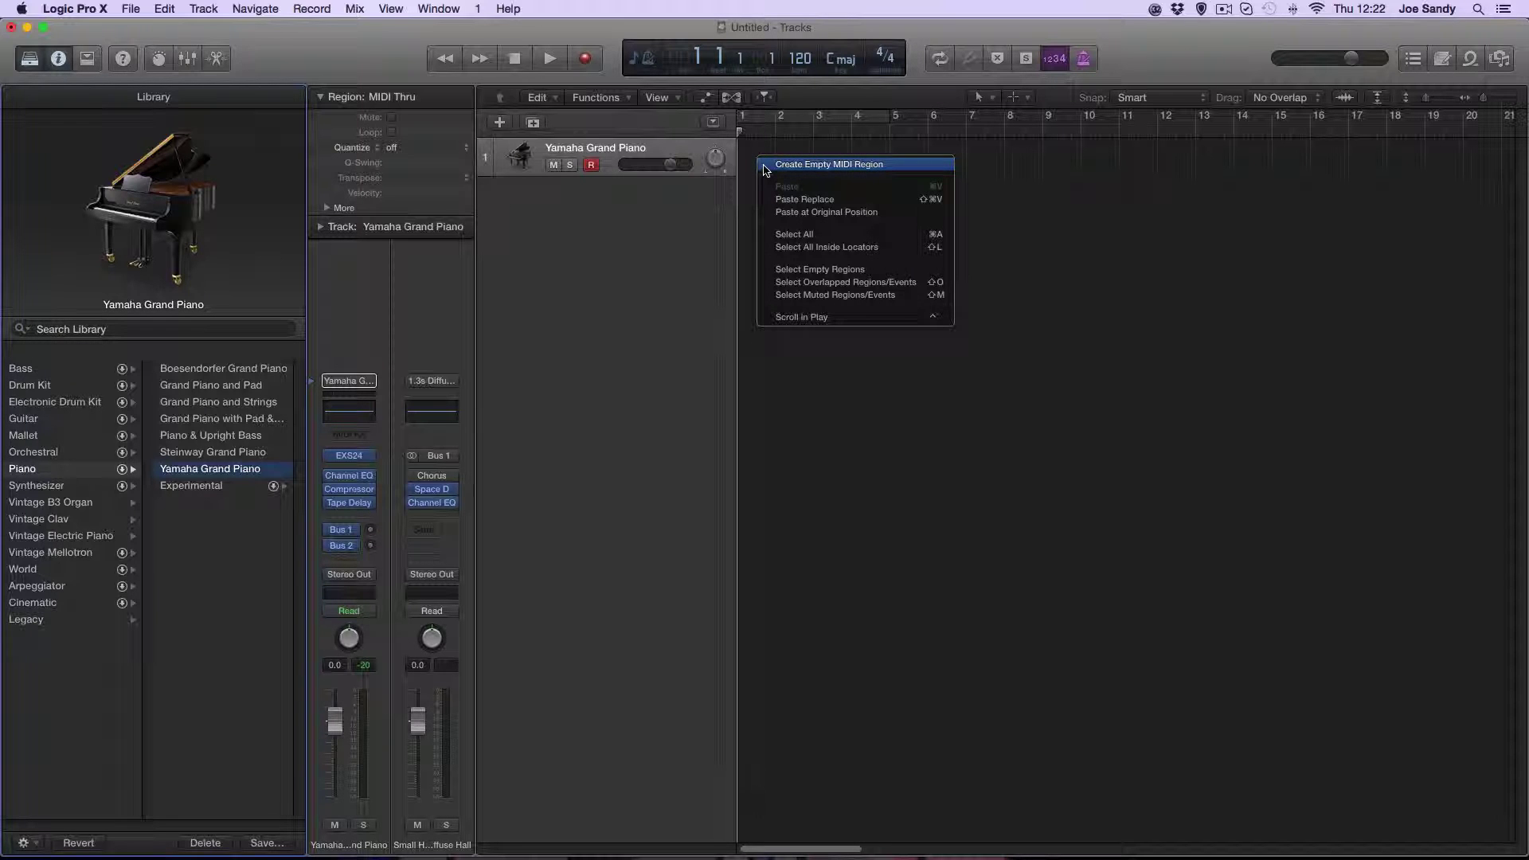
left_click(828, 164)
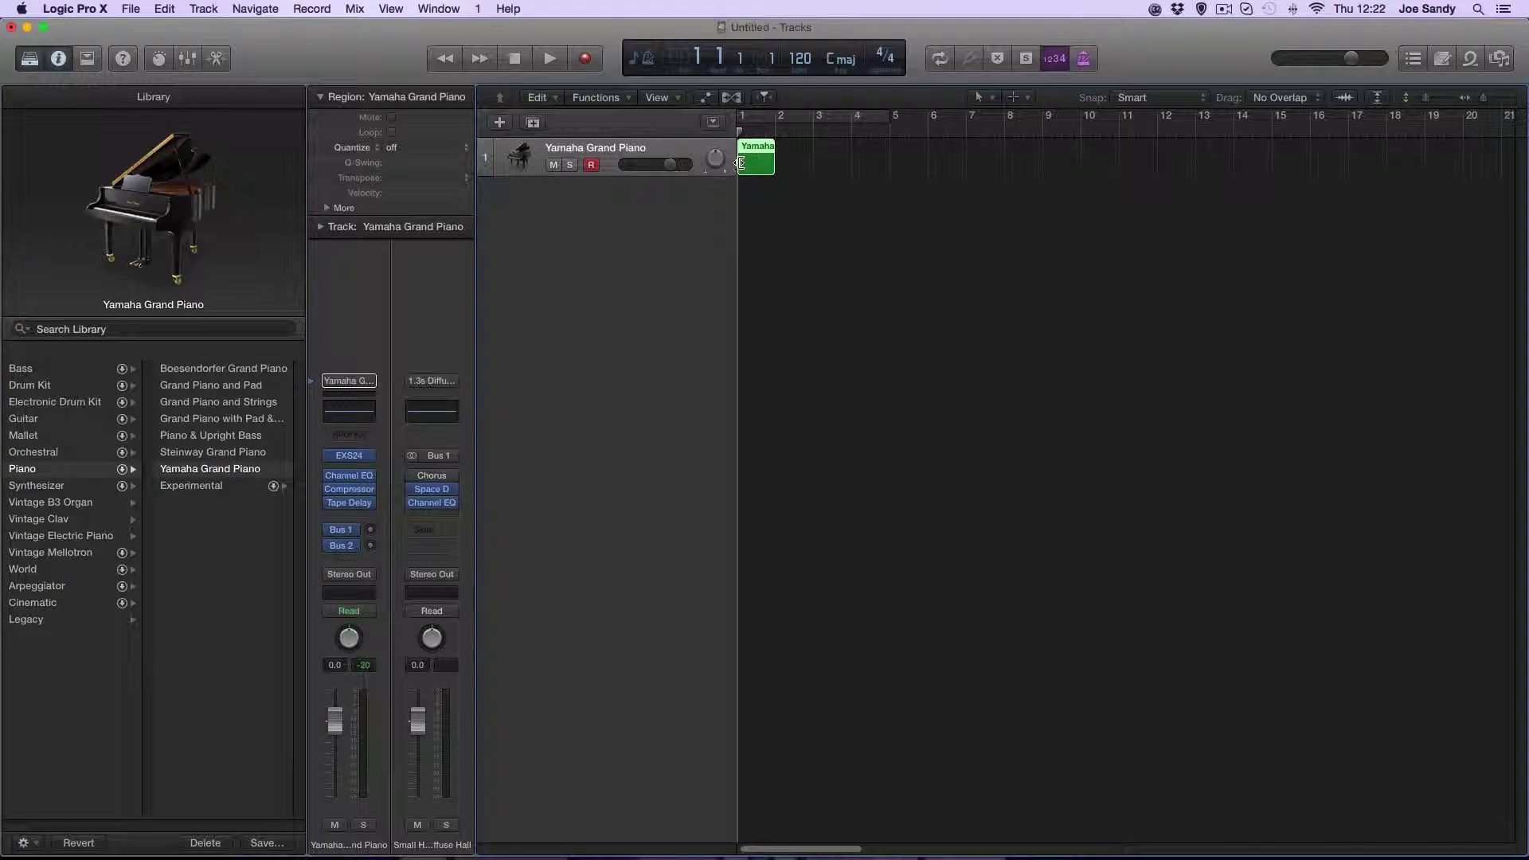
double_click(756, 162)
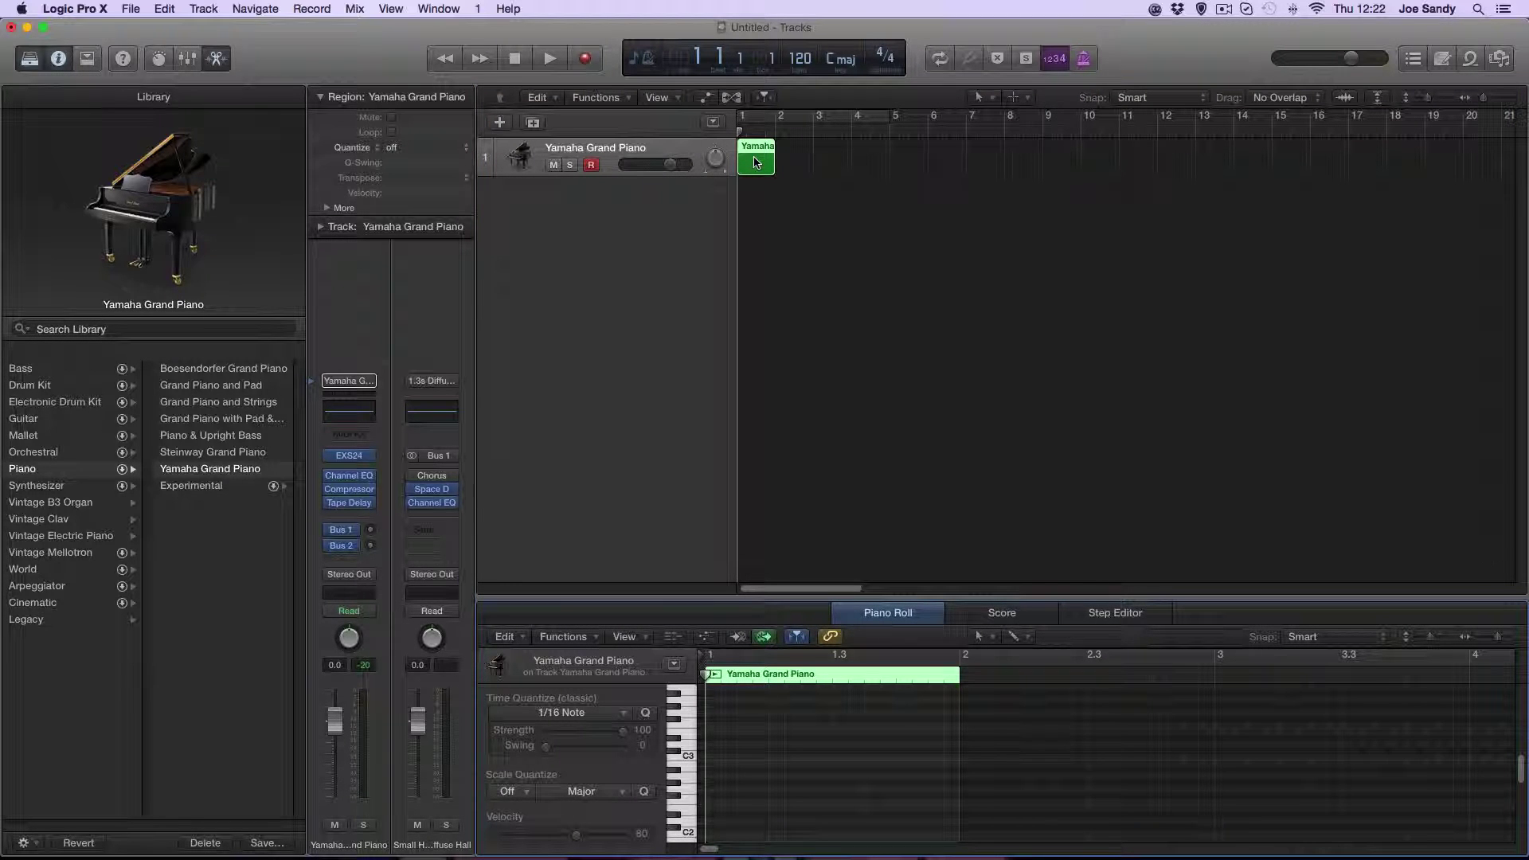
Record eight notes into the region, then enlarge the Piano Roll editor.
key("r")
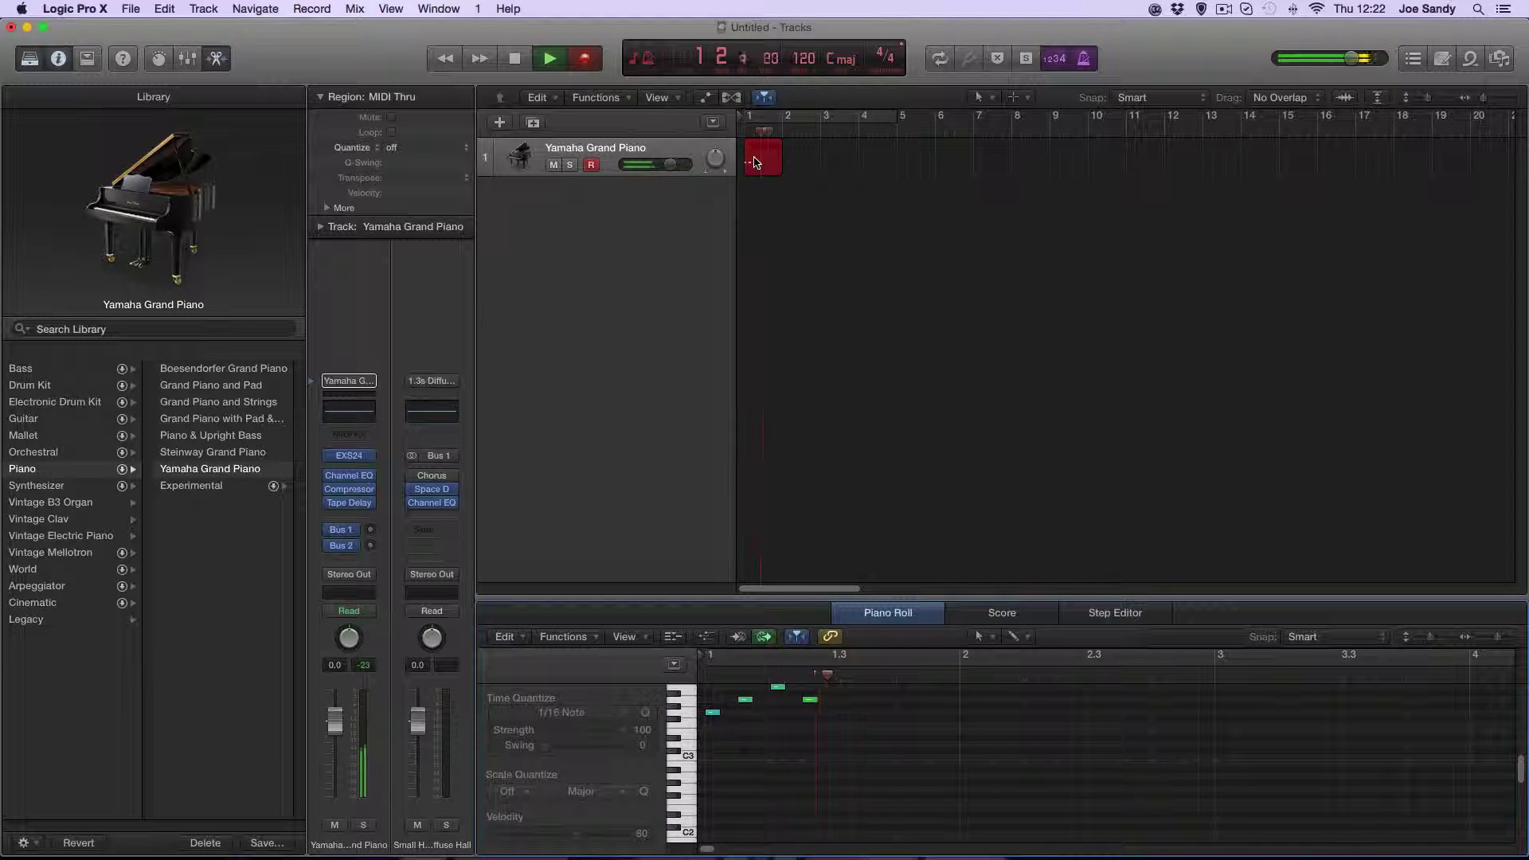
key("space")
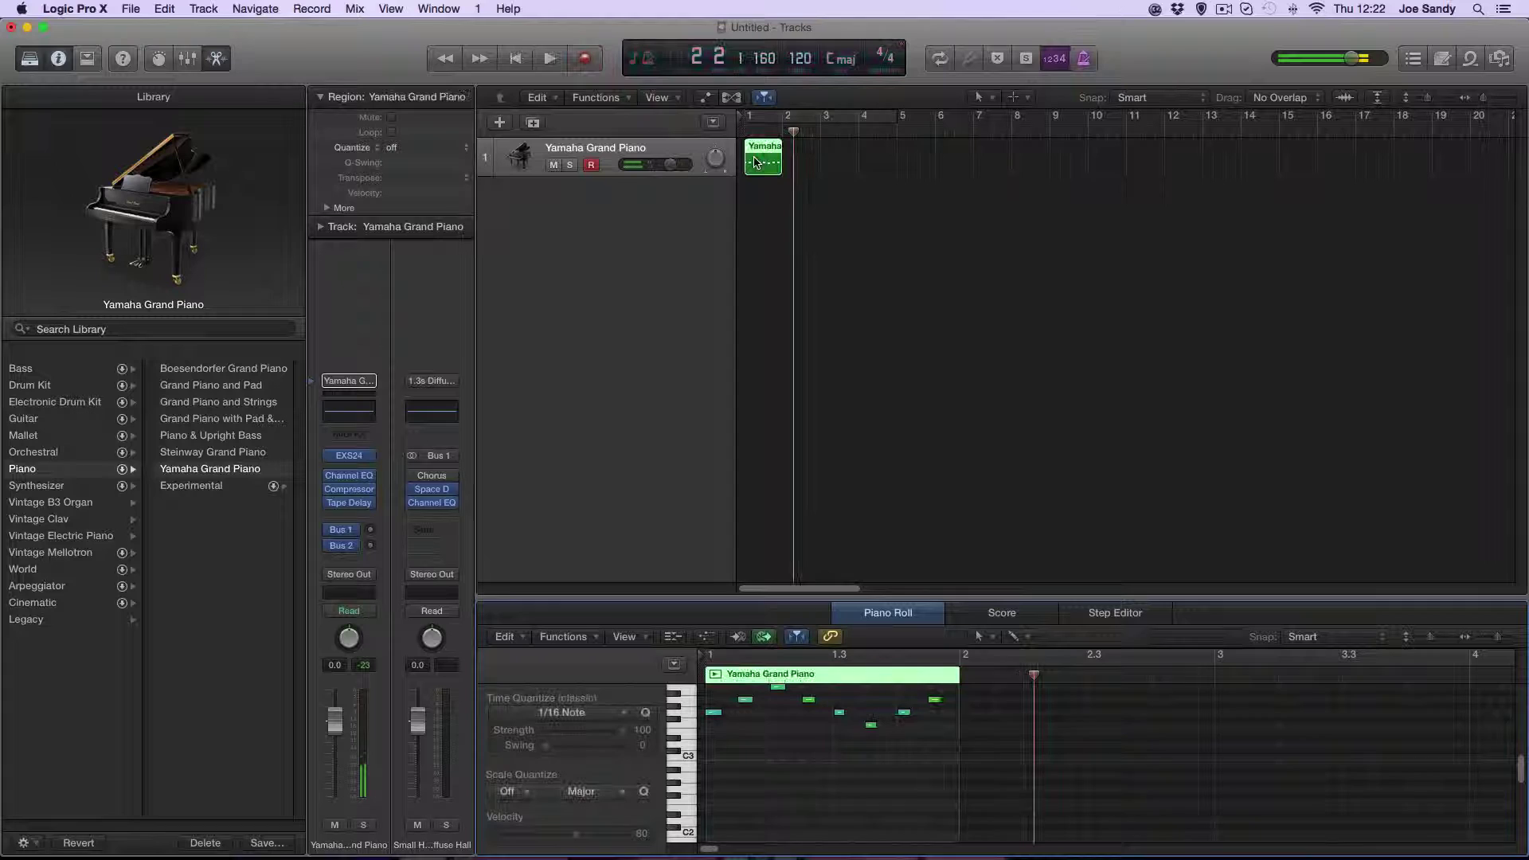
scroll(871, 744, "up", 2)
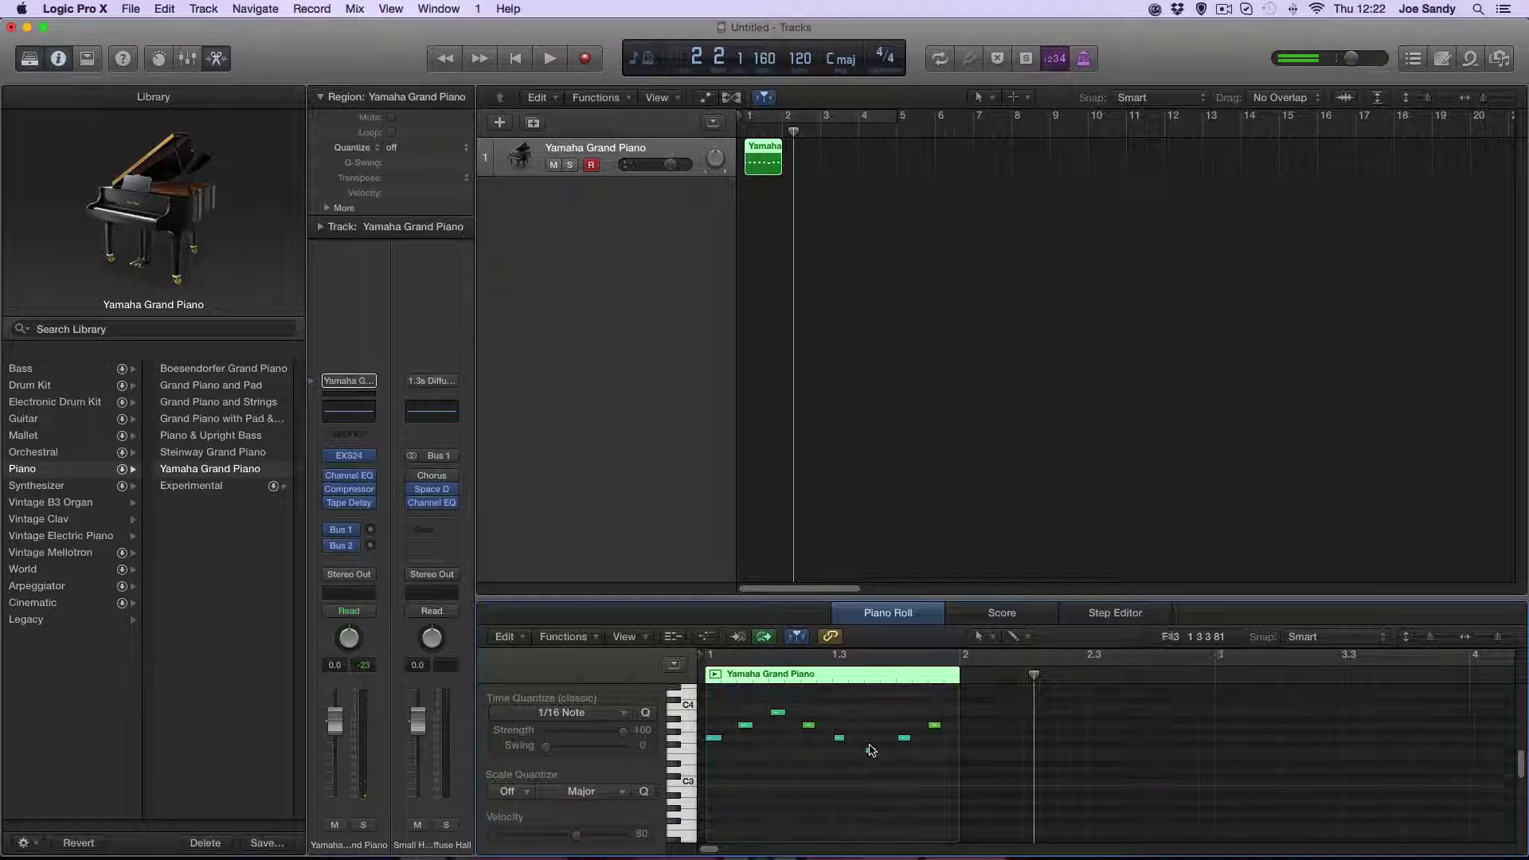
double_click(868, 625)
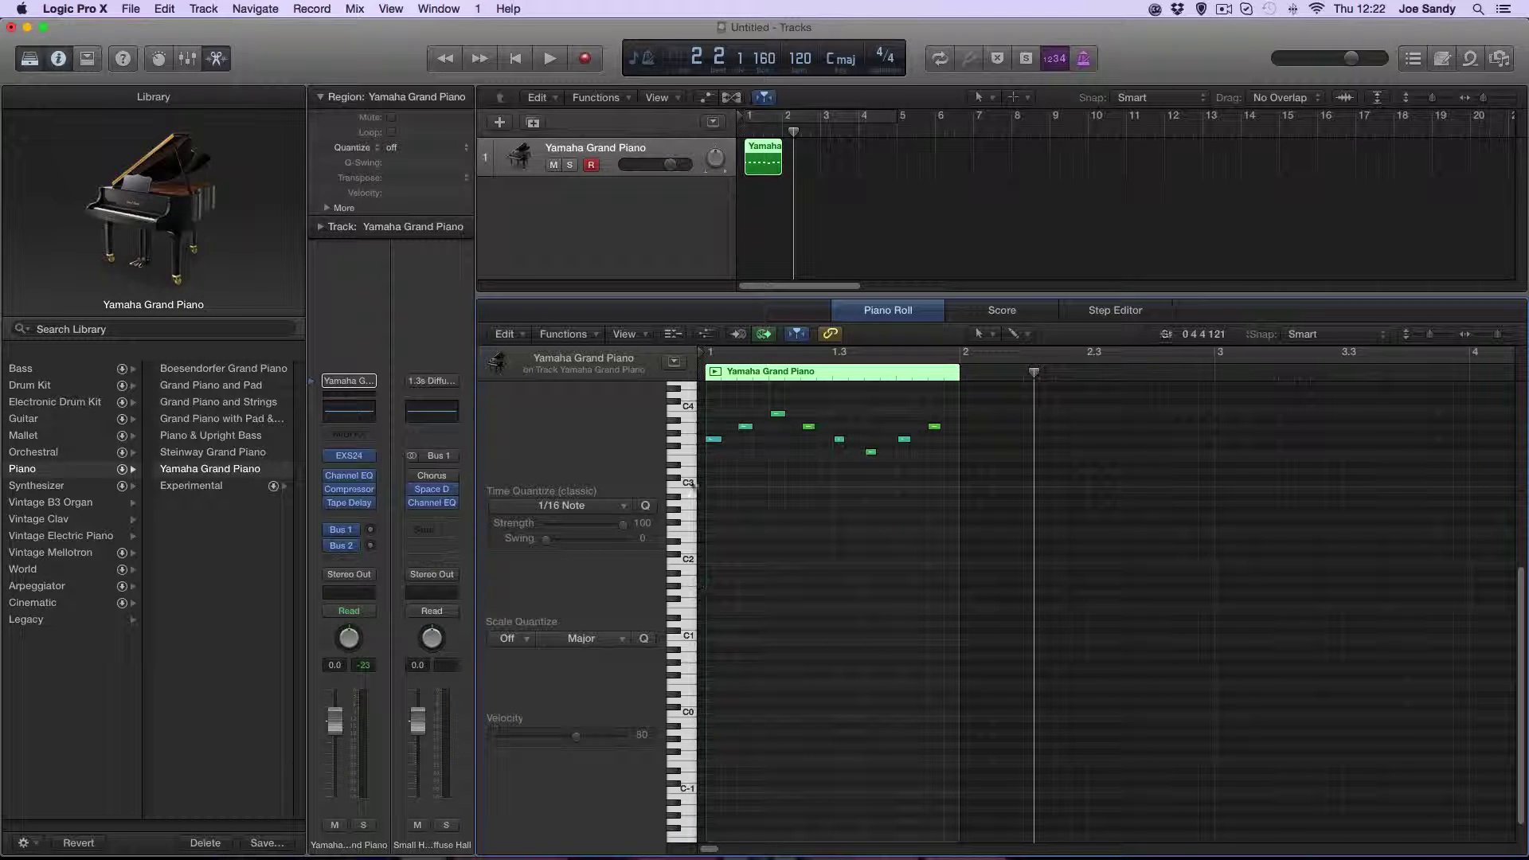
scroll(700, 488, "up", 2)
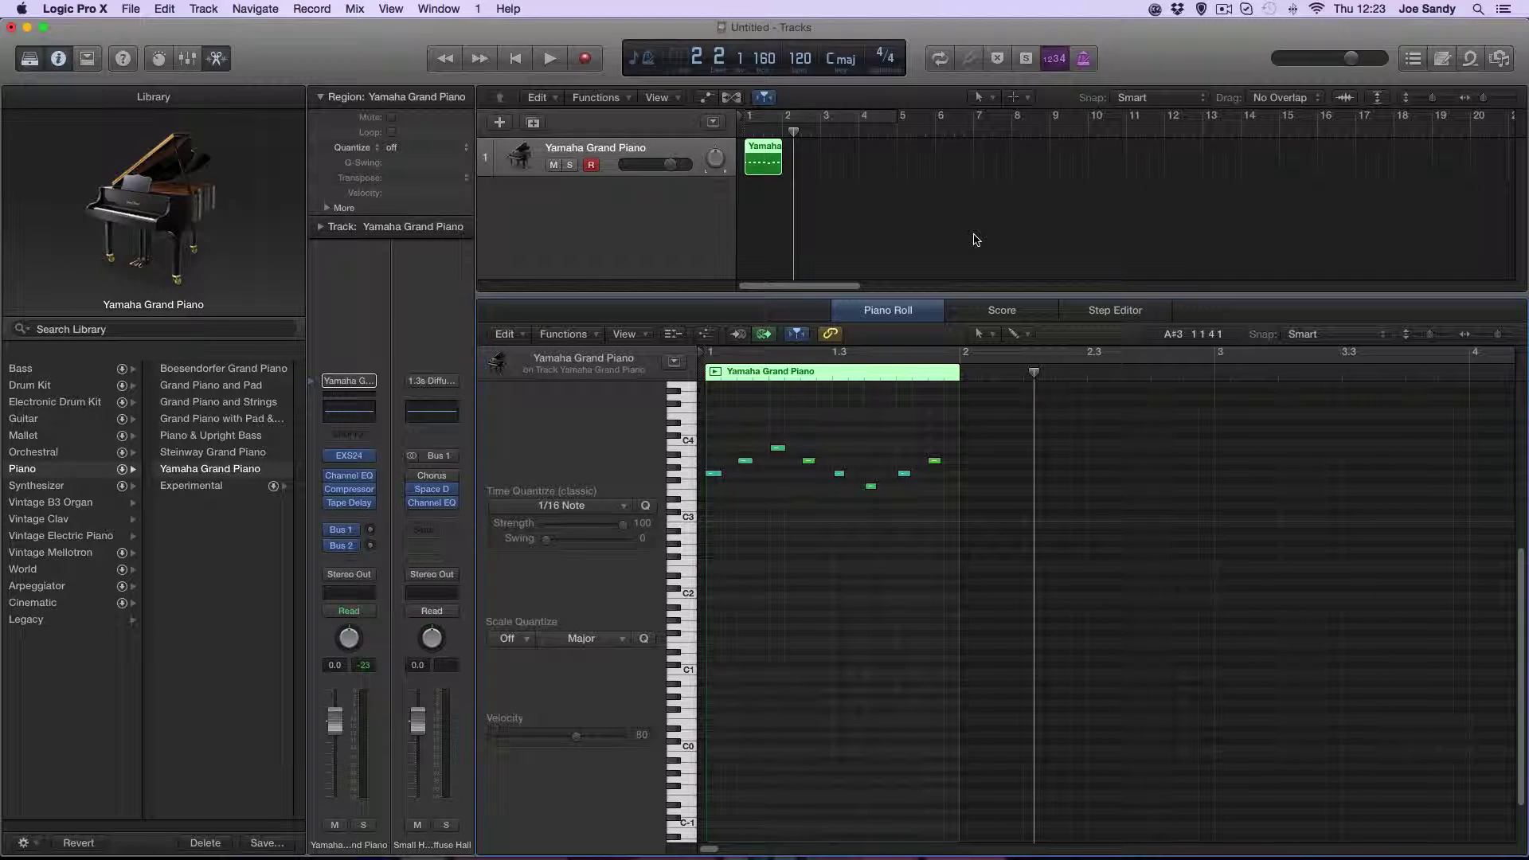
Delete the first recorded region and return the playhead to bar 1.
left_click(886, 220)
left_click(756, 167)
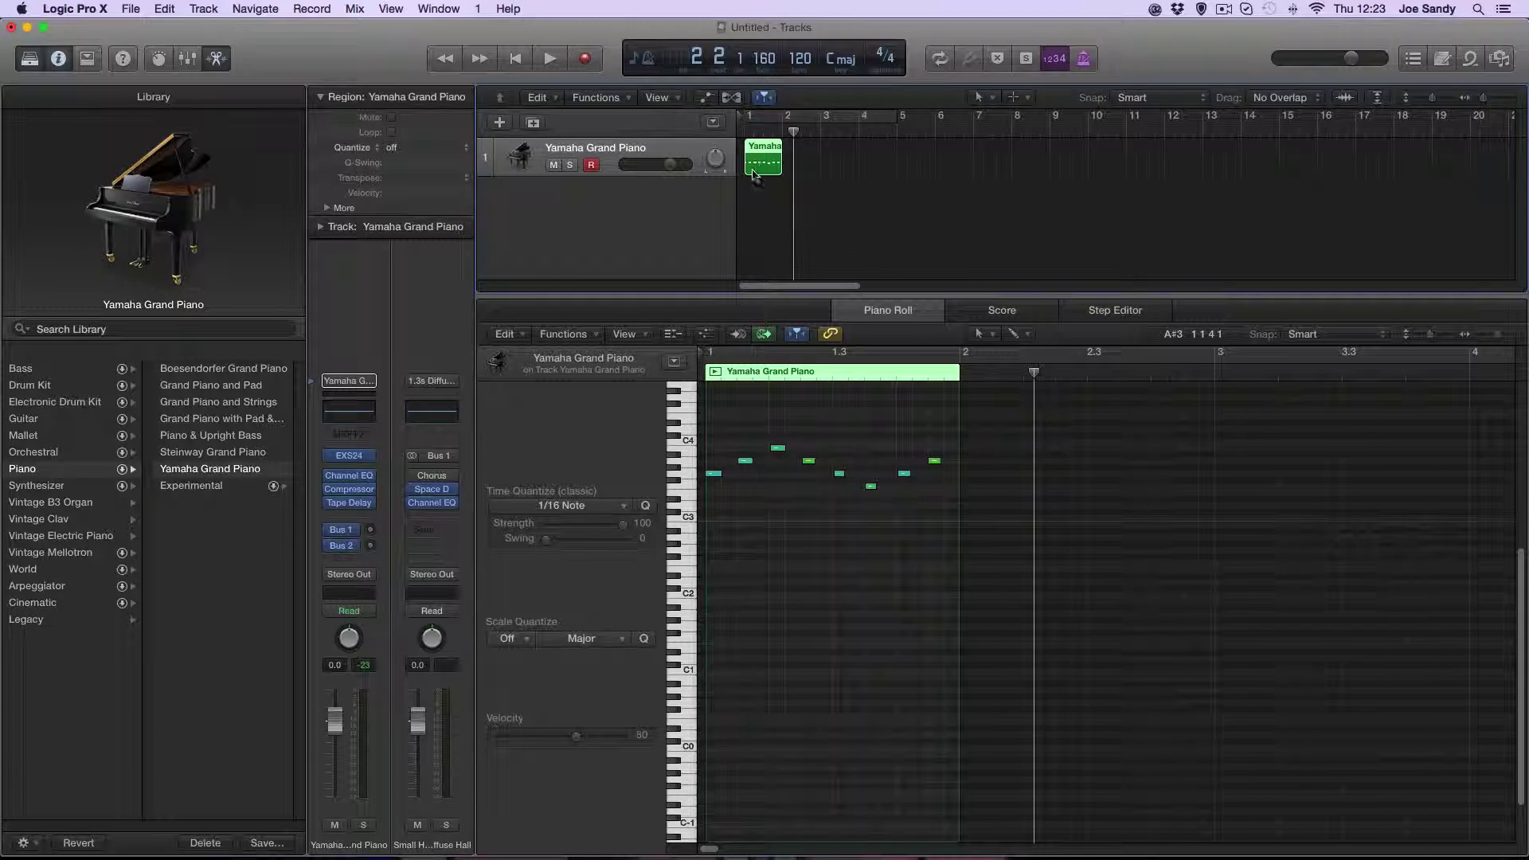
key("Delete")
key("Return")
Record a roughly three-bar region of four sustained three-note chords.
key("r")
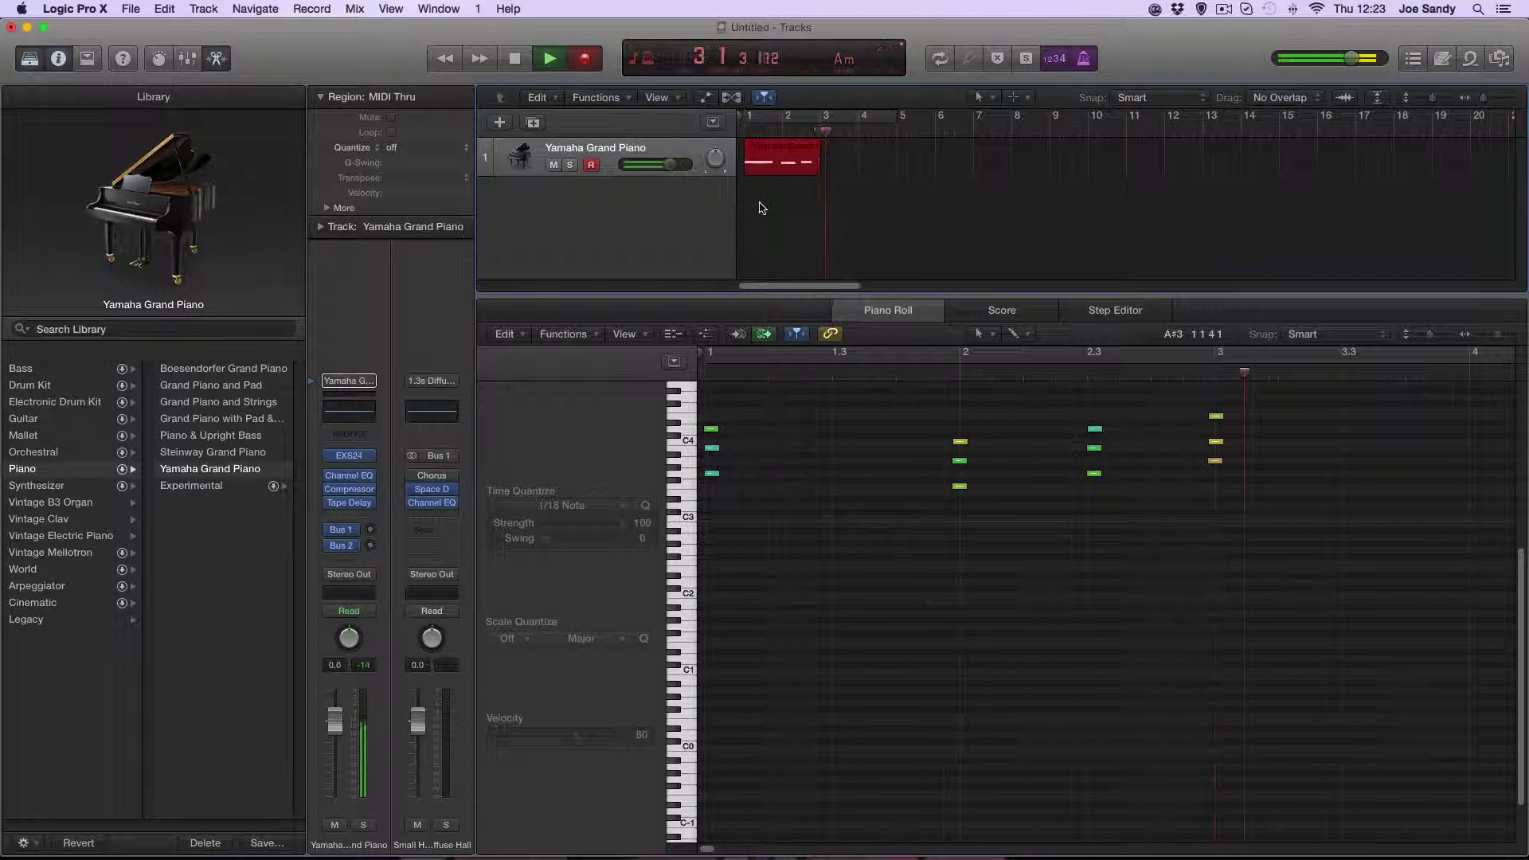
key("space")
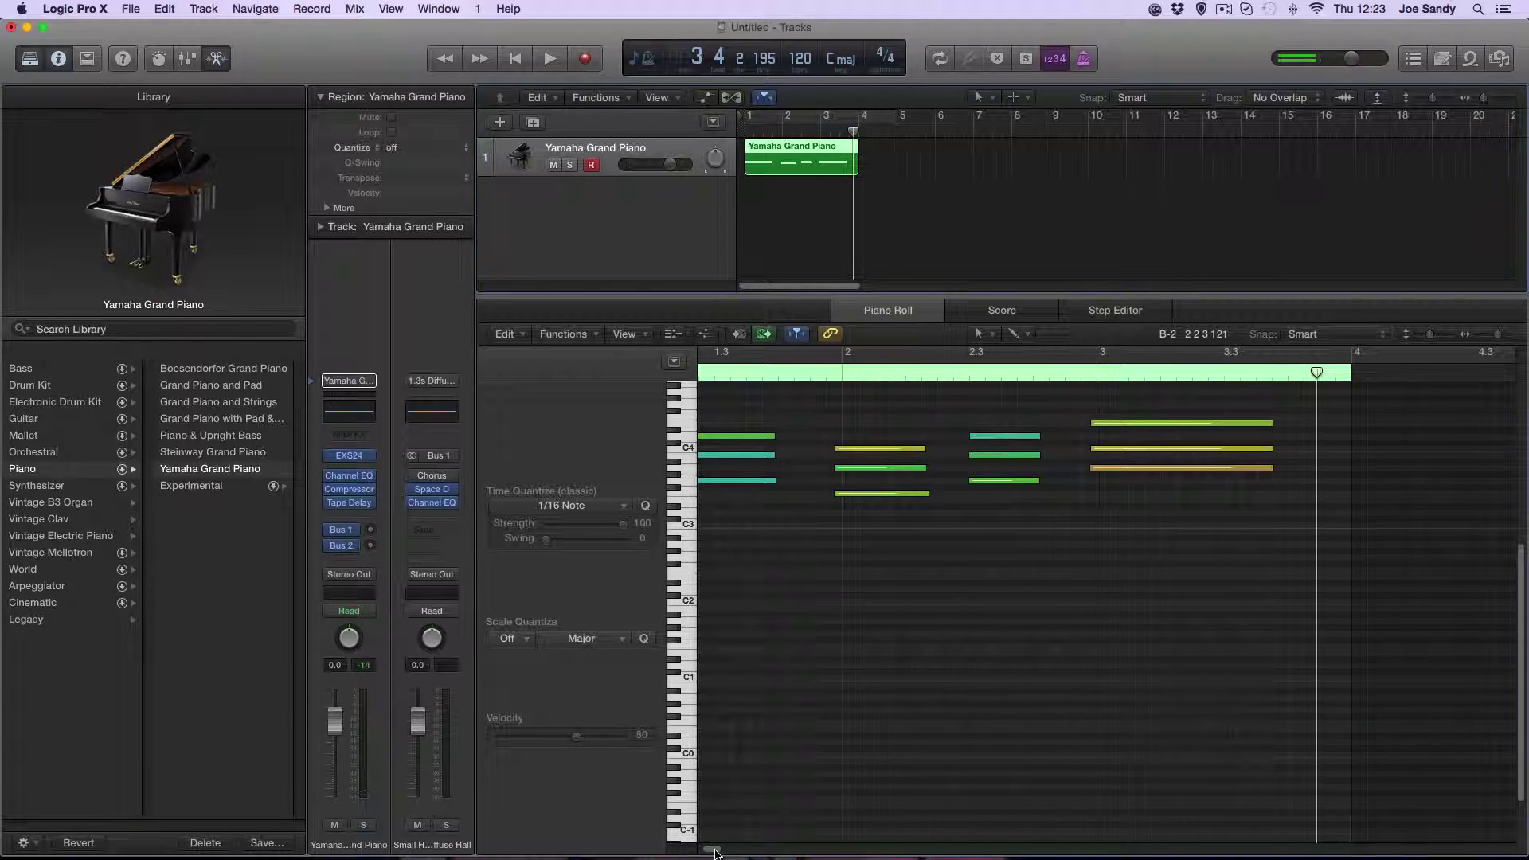
scroll(804, 677, "left", 3)
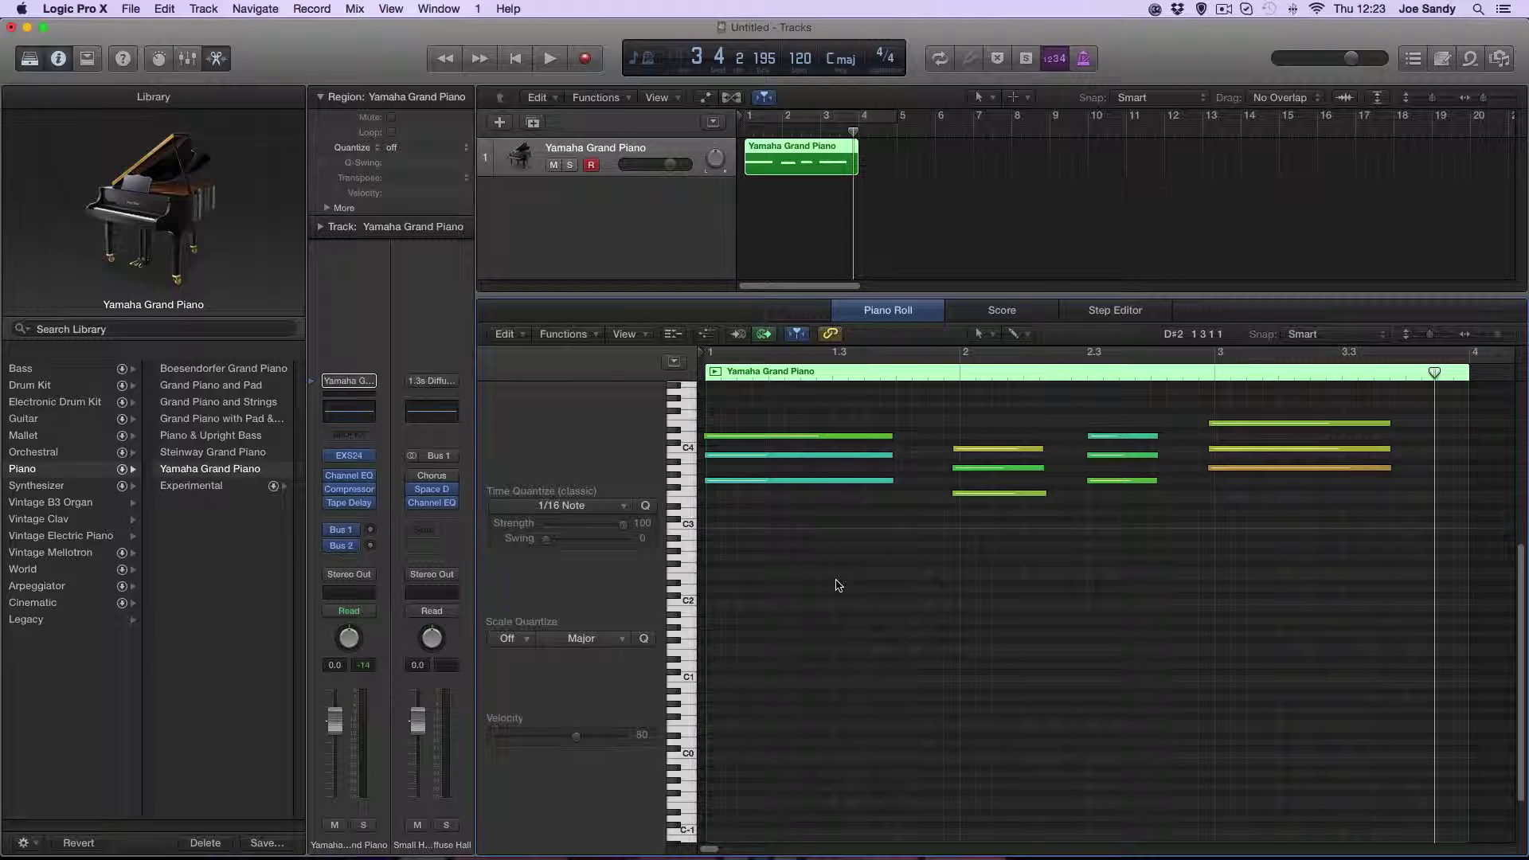
left_click(779, 482)
left_click(784, 436)
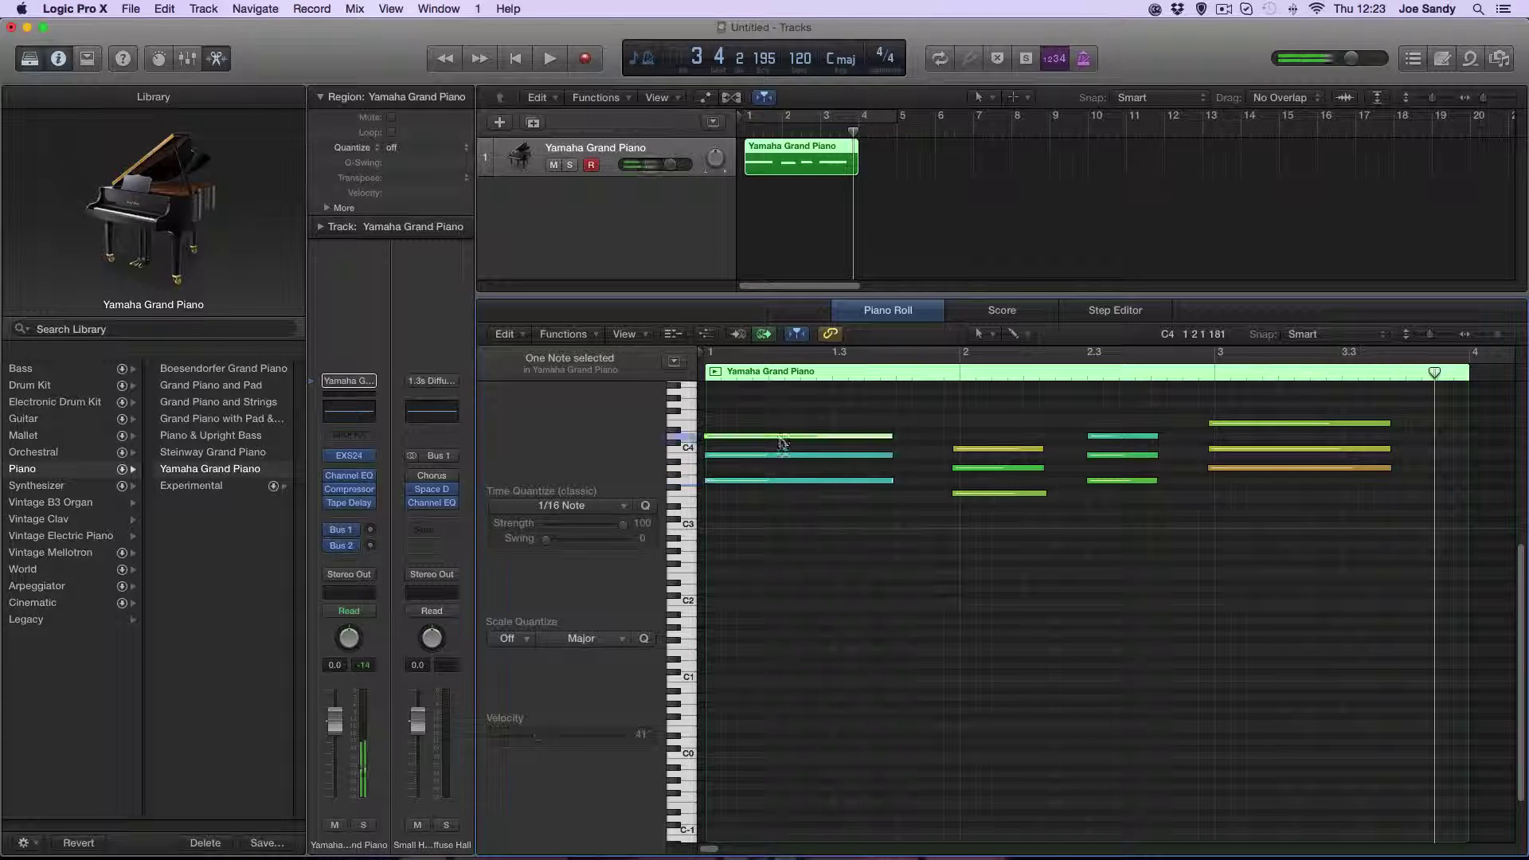
left_click(788, 455)
mouse_move(795, 485)
left_mouse_down()
mouse_move(794, 518)
mouse_move(800, 488)
mouse_move(825, 488)
mouse_move(799, 483)
left_mouse_up()
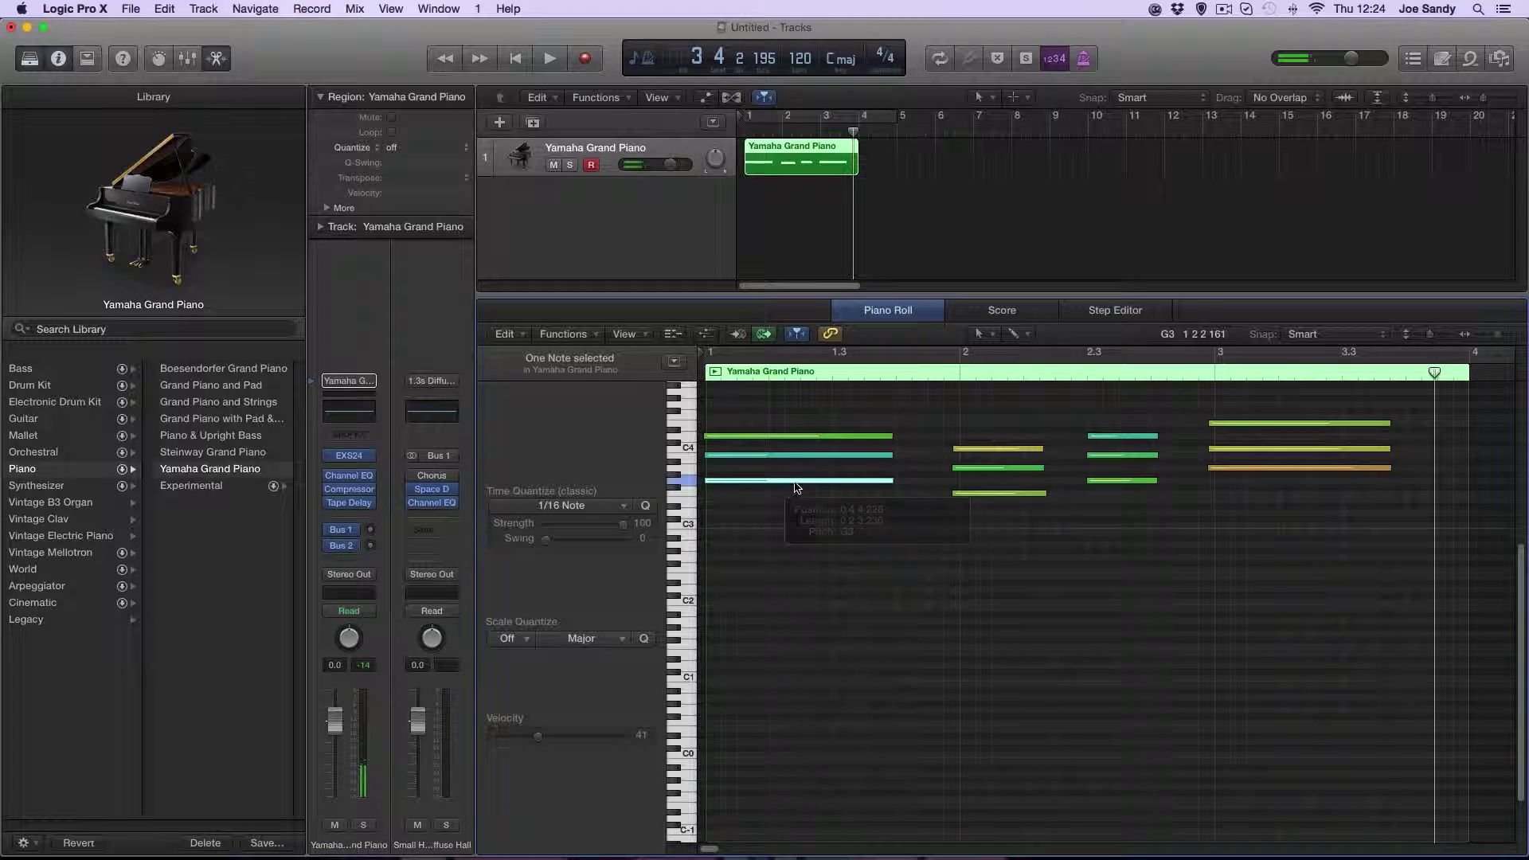